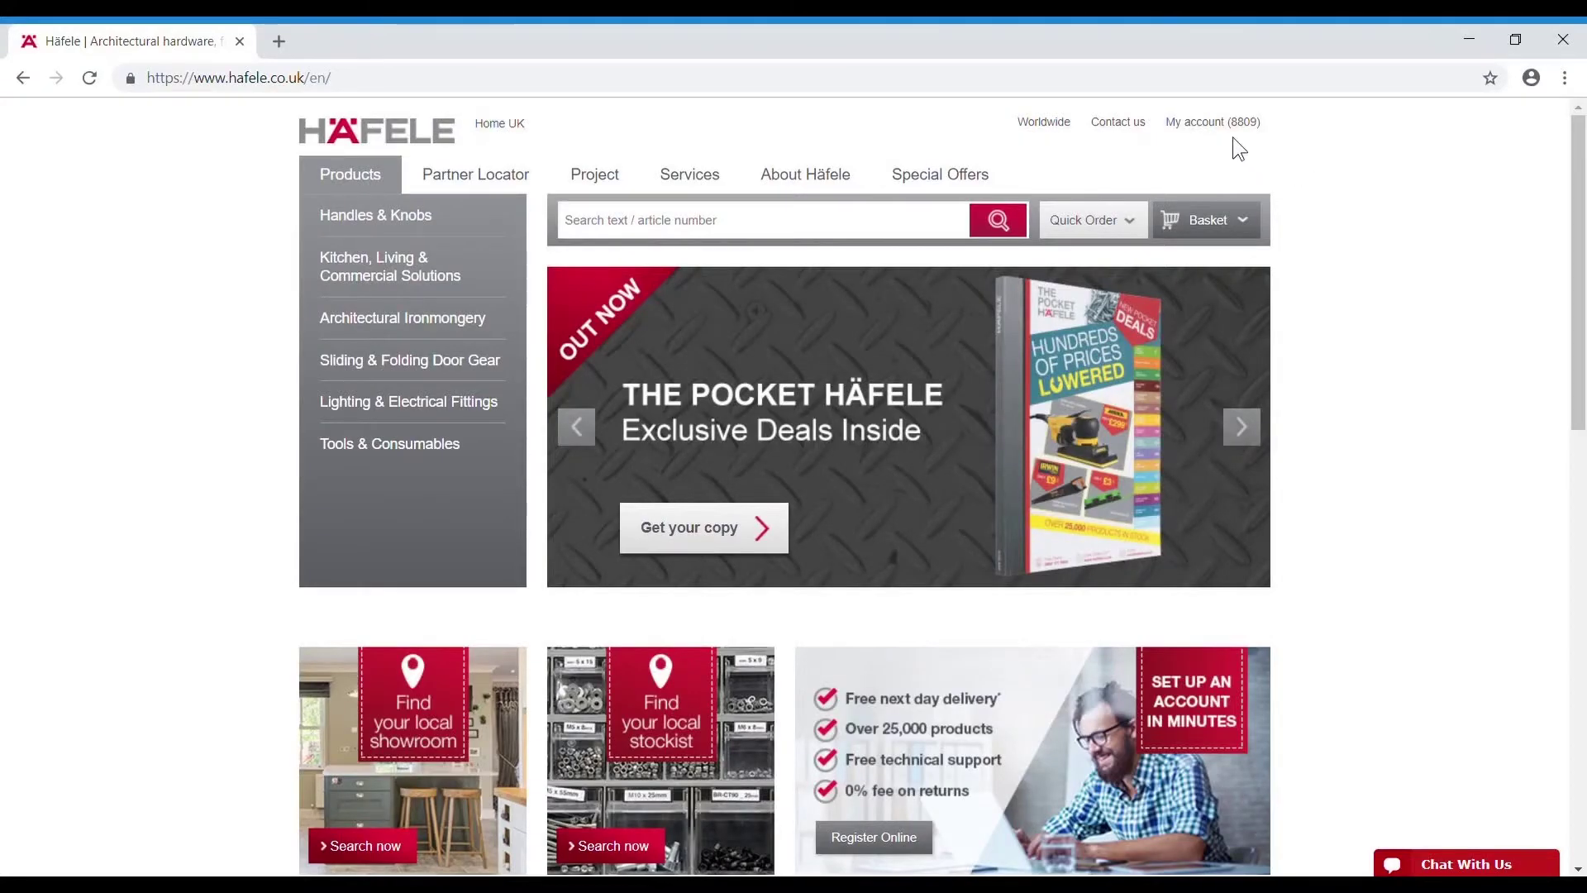
Enter the My Häfele portal from My account and expand the sidebar's My Account section.
click(1232, 131)
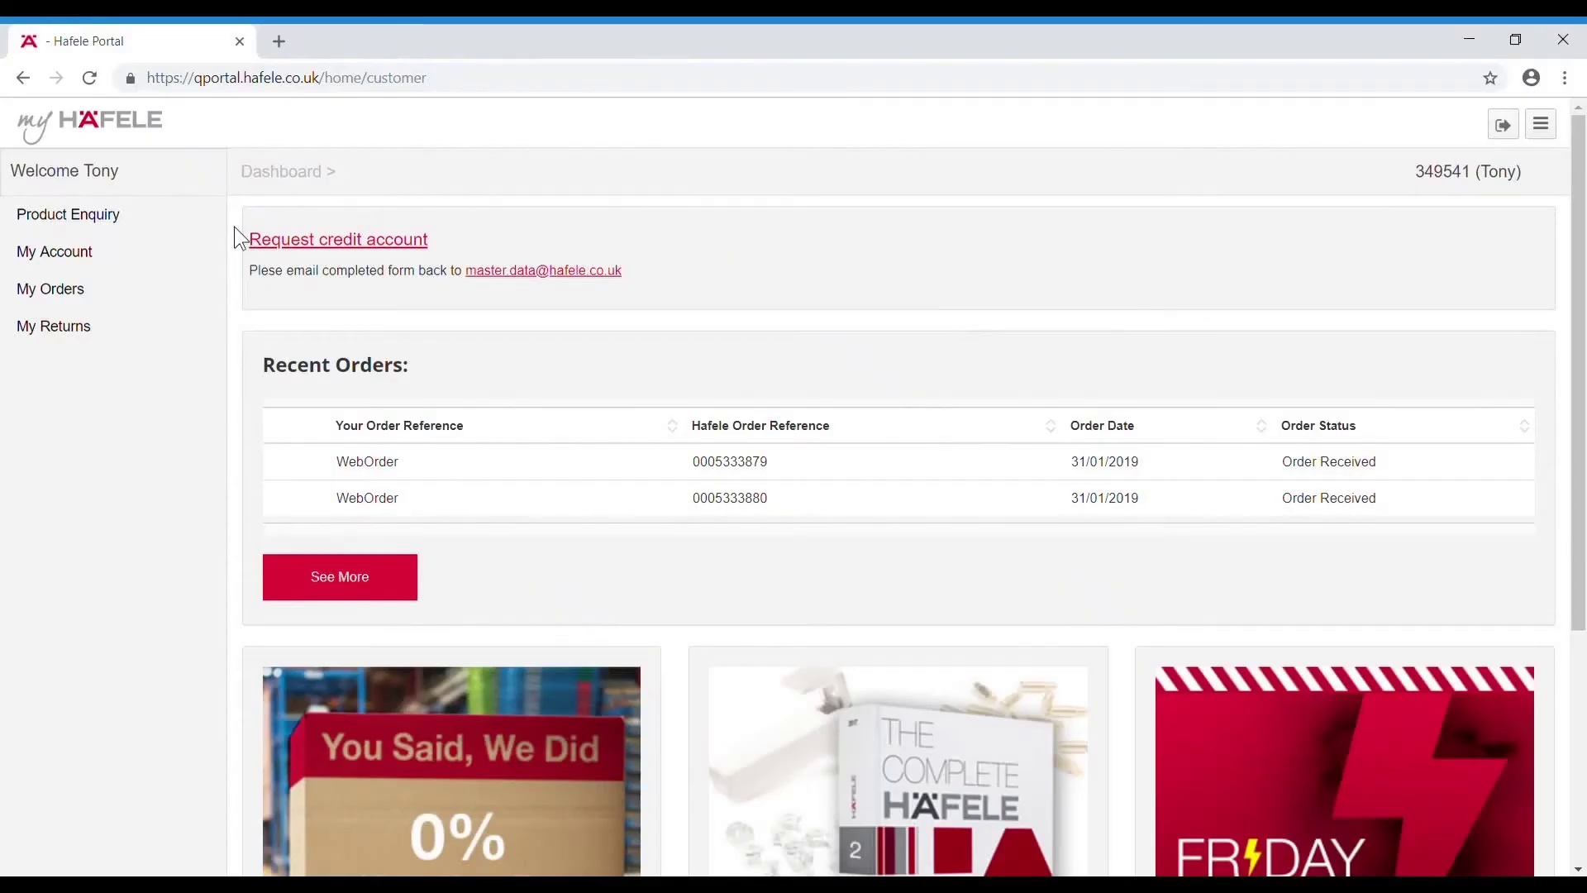
click(93, 257)
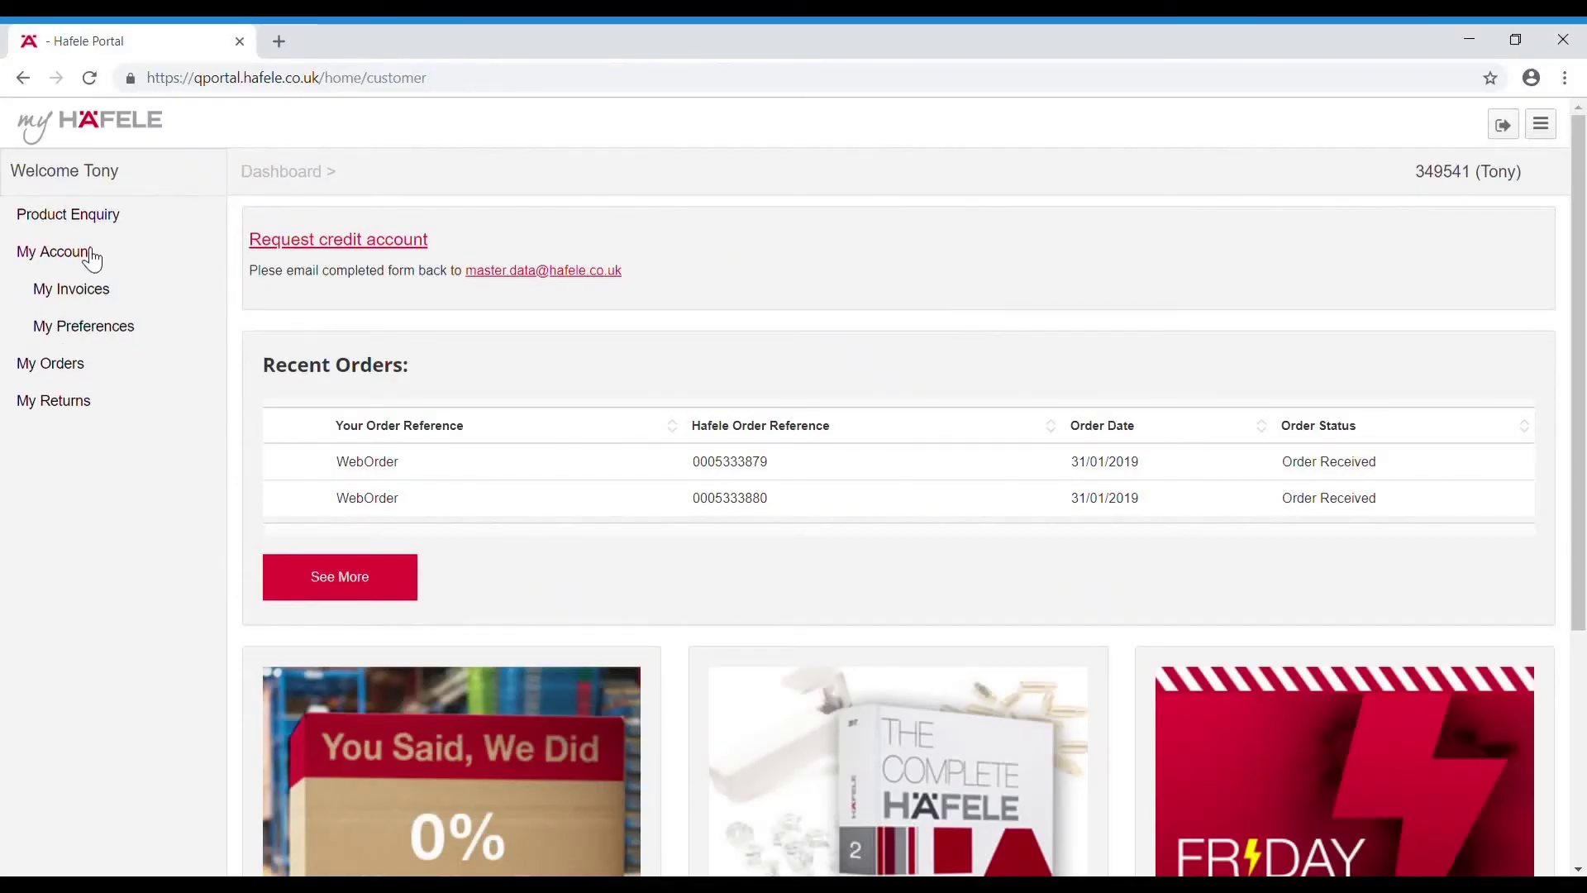
On My Preferences, set Invoice delivery to Paperless and start entering the invoice email address.
click(102, 339)
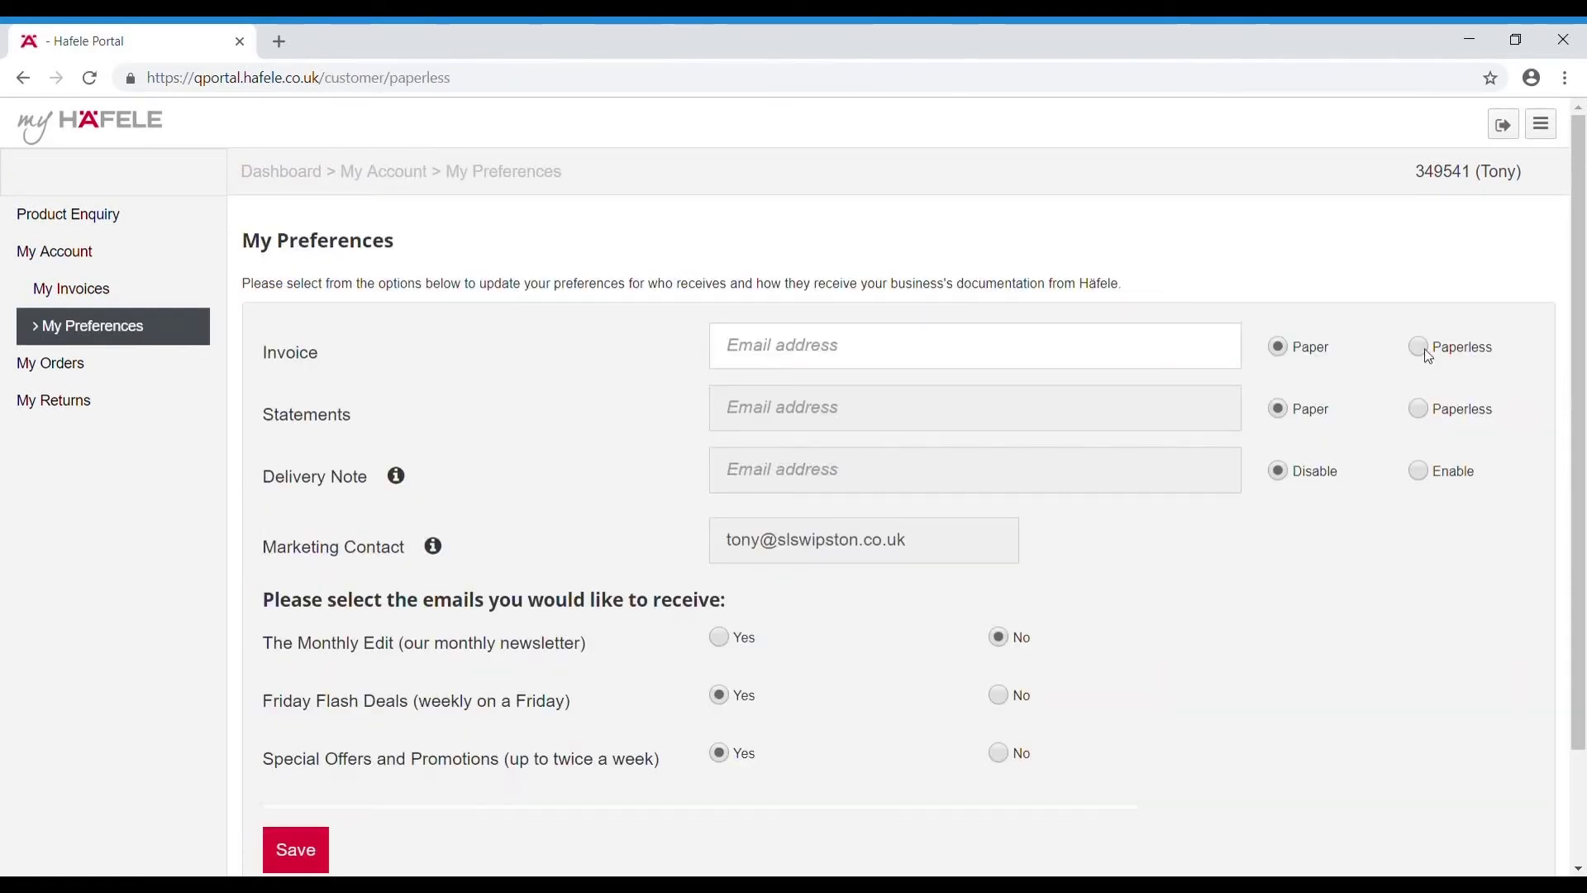
click(1419, 347)
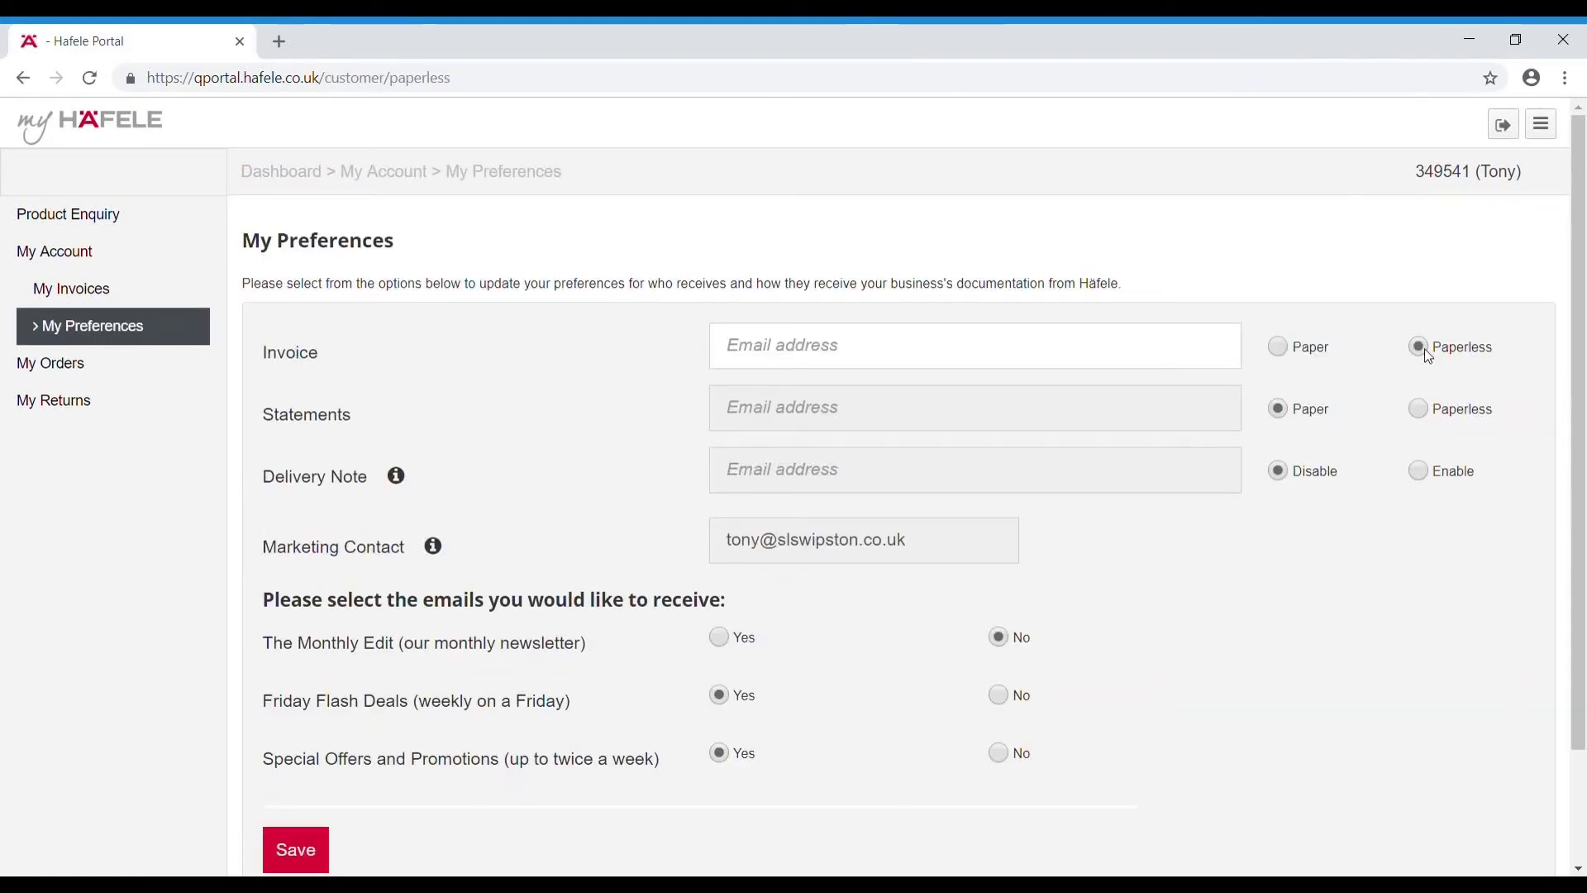
click(1235, 345)
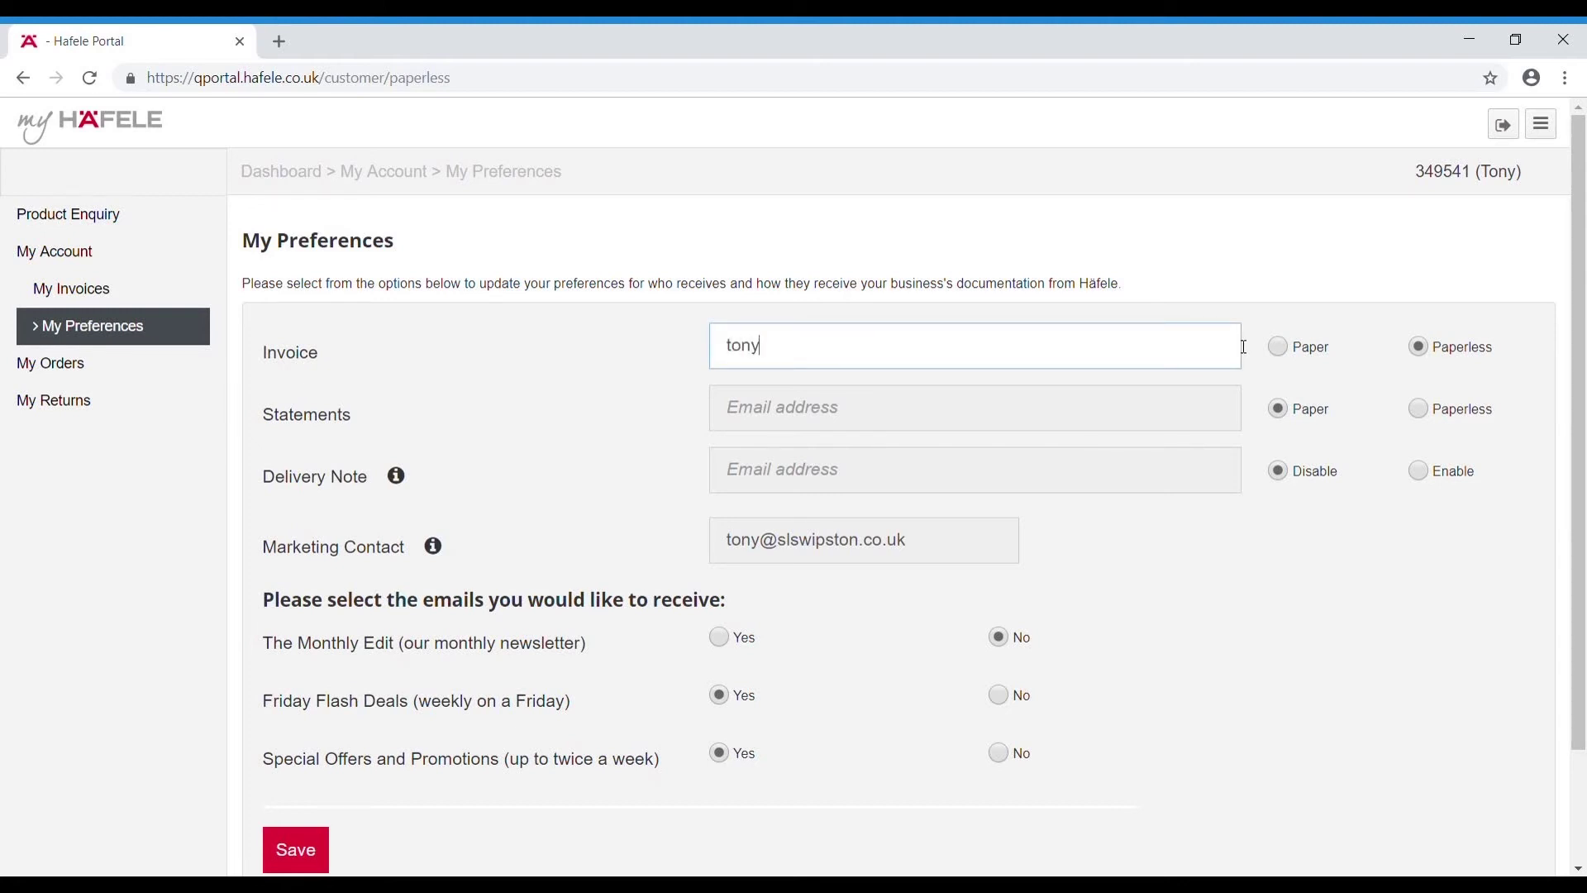
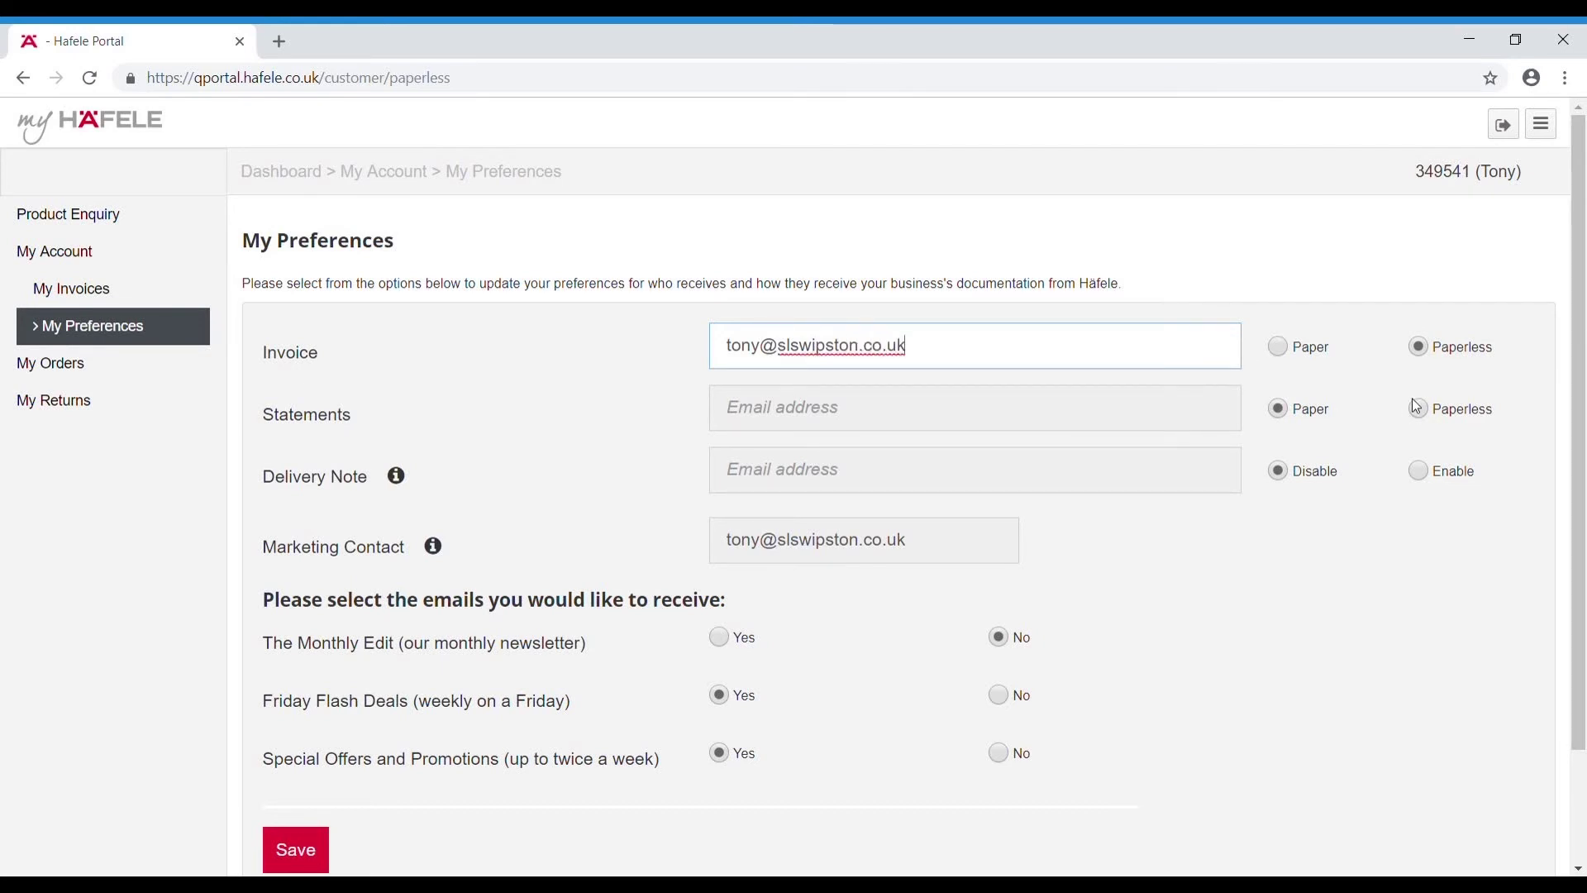
Set Statements delivery to Paperless and start entering the statements email address.
click(1418, 408)
click(1144, 409)
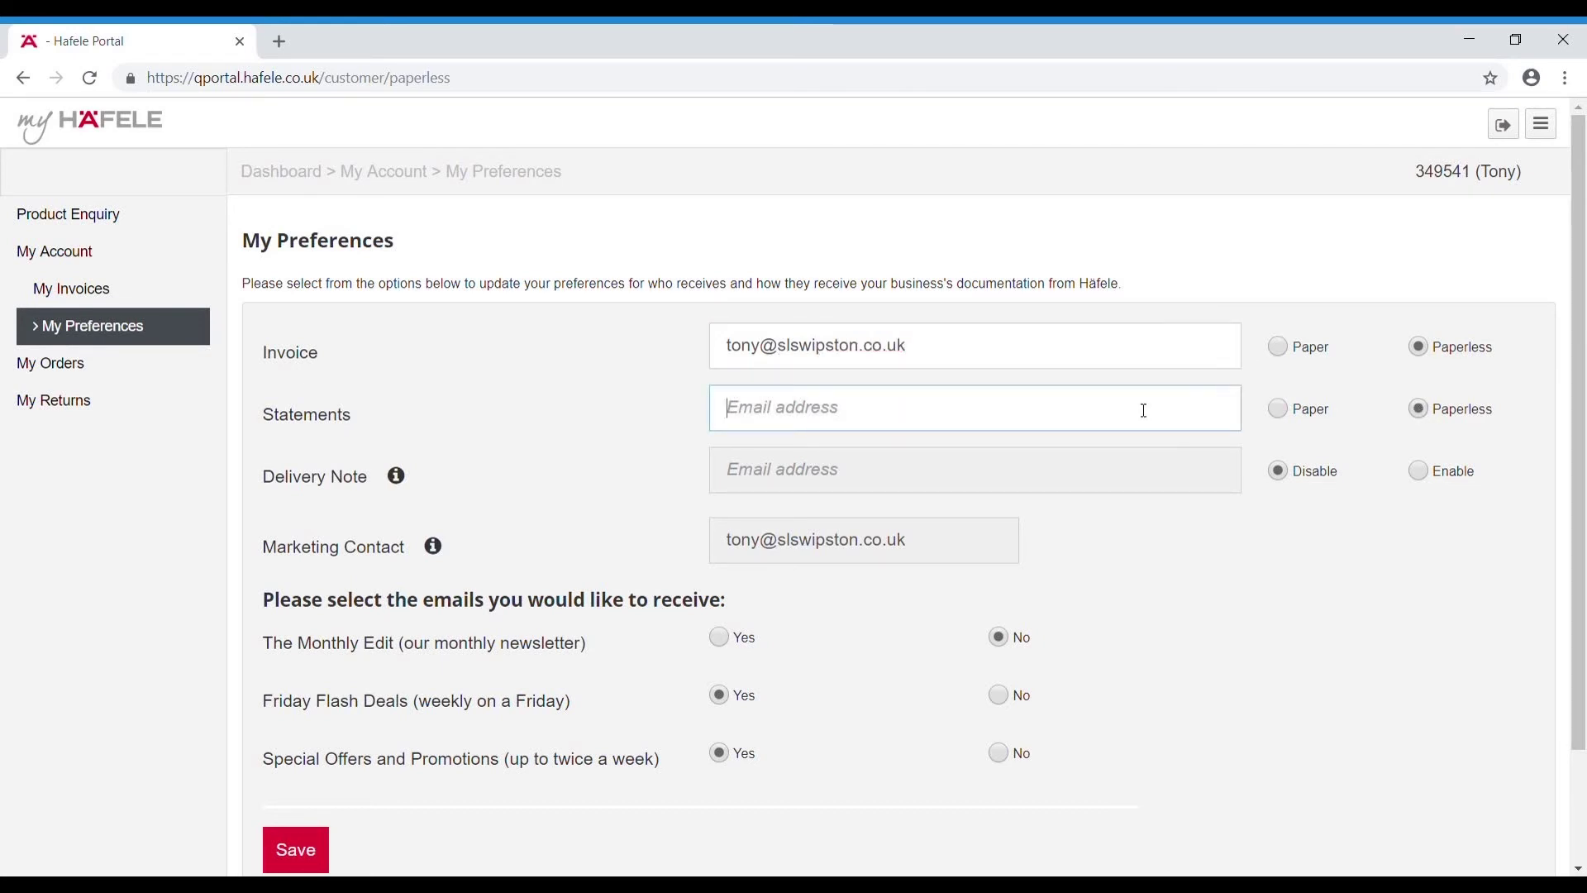
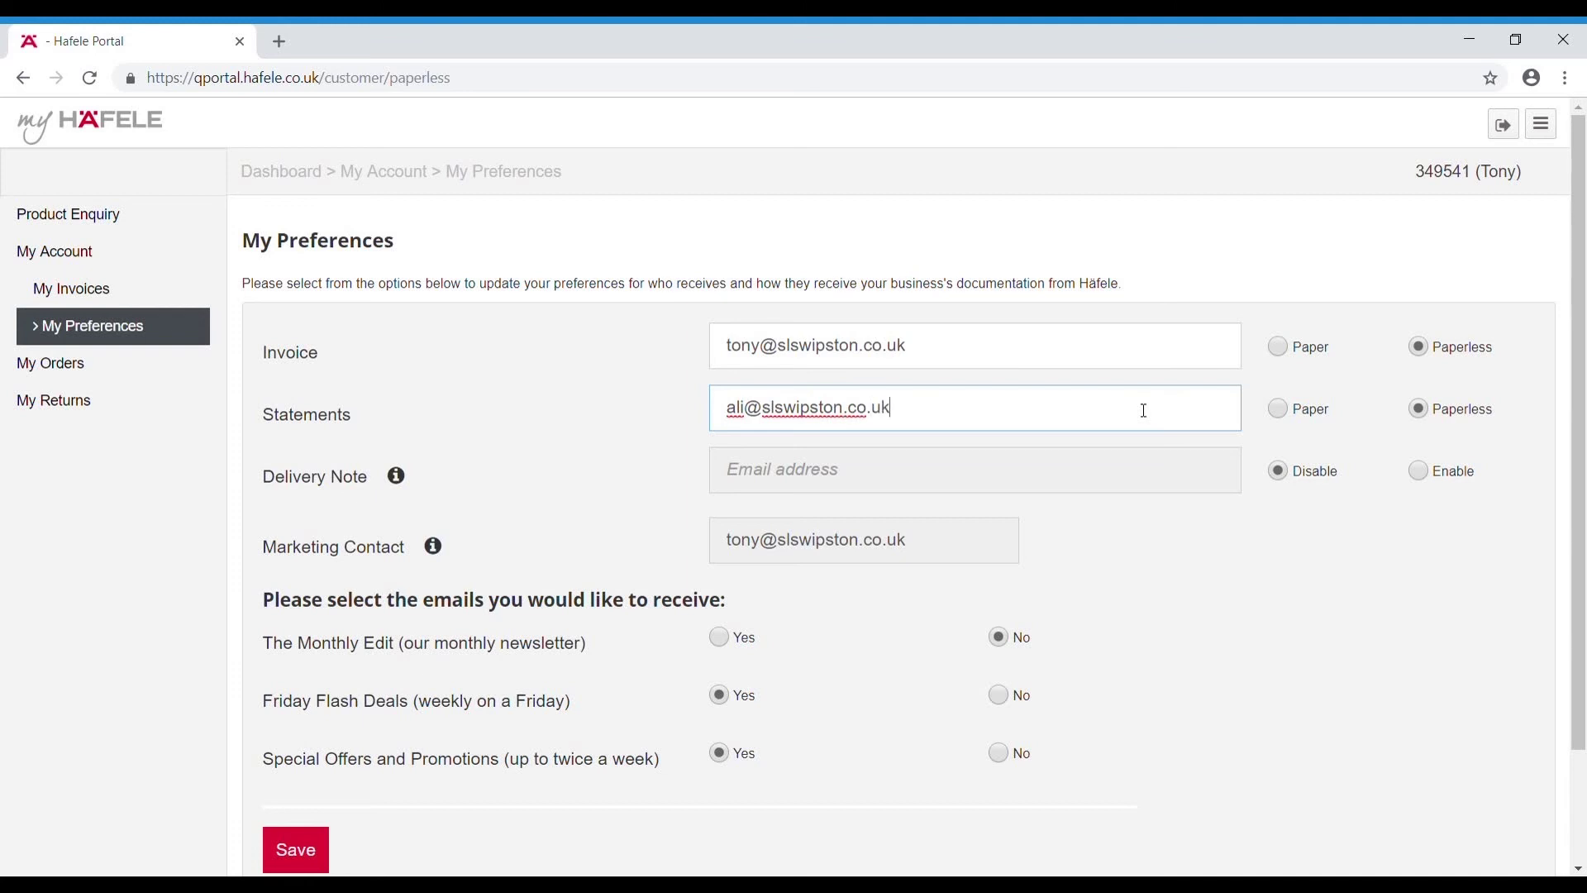
Enable Delivery Note with an email address, opt in to The Monthly Edit, and save.
click(1419, 472)
click(1033, 483)
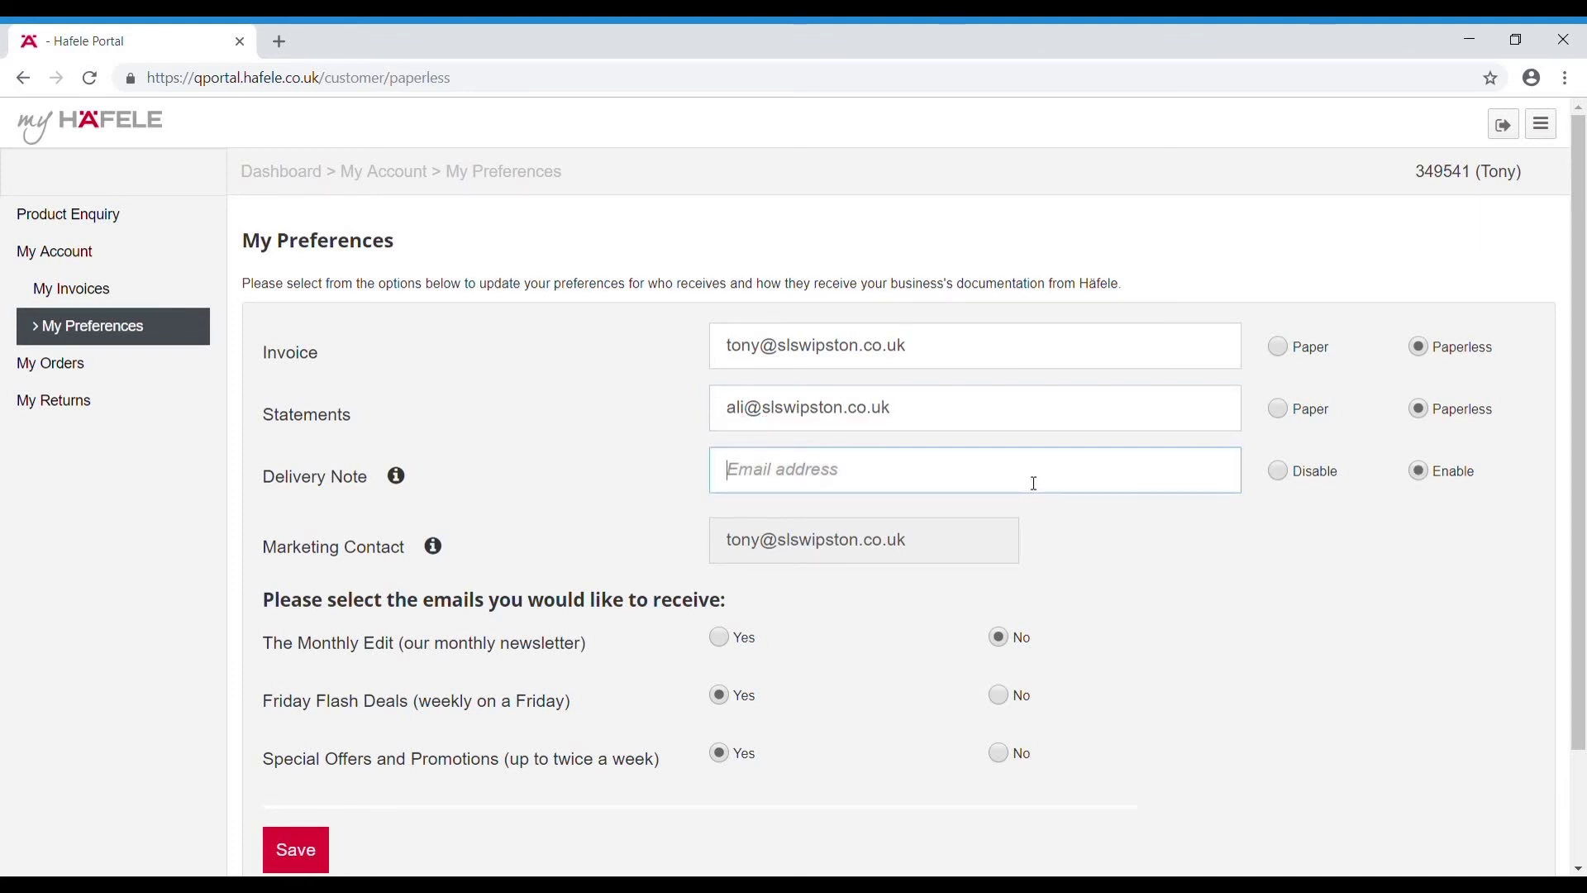
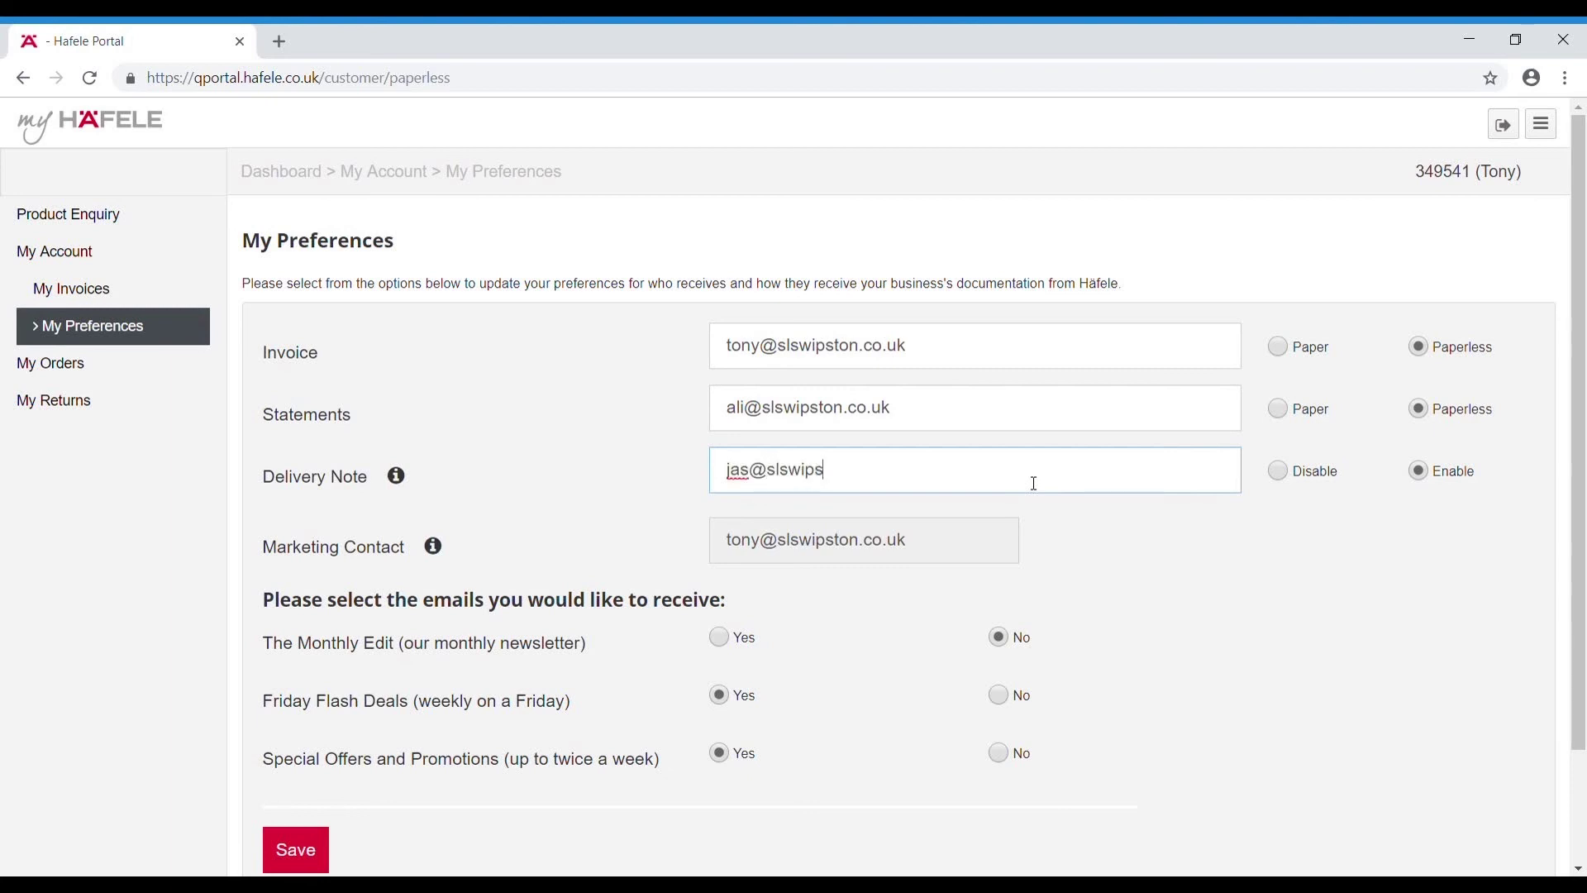
key(Tab)
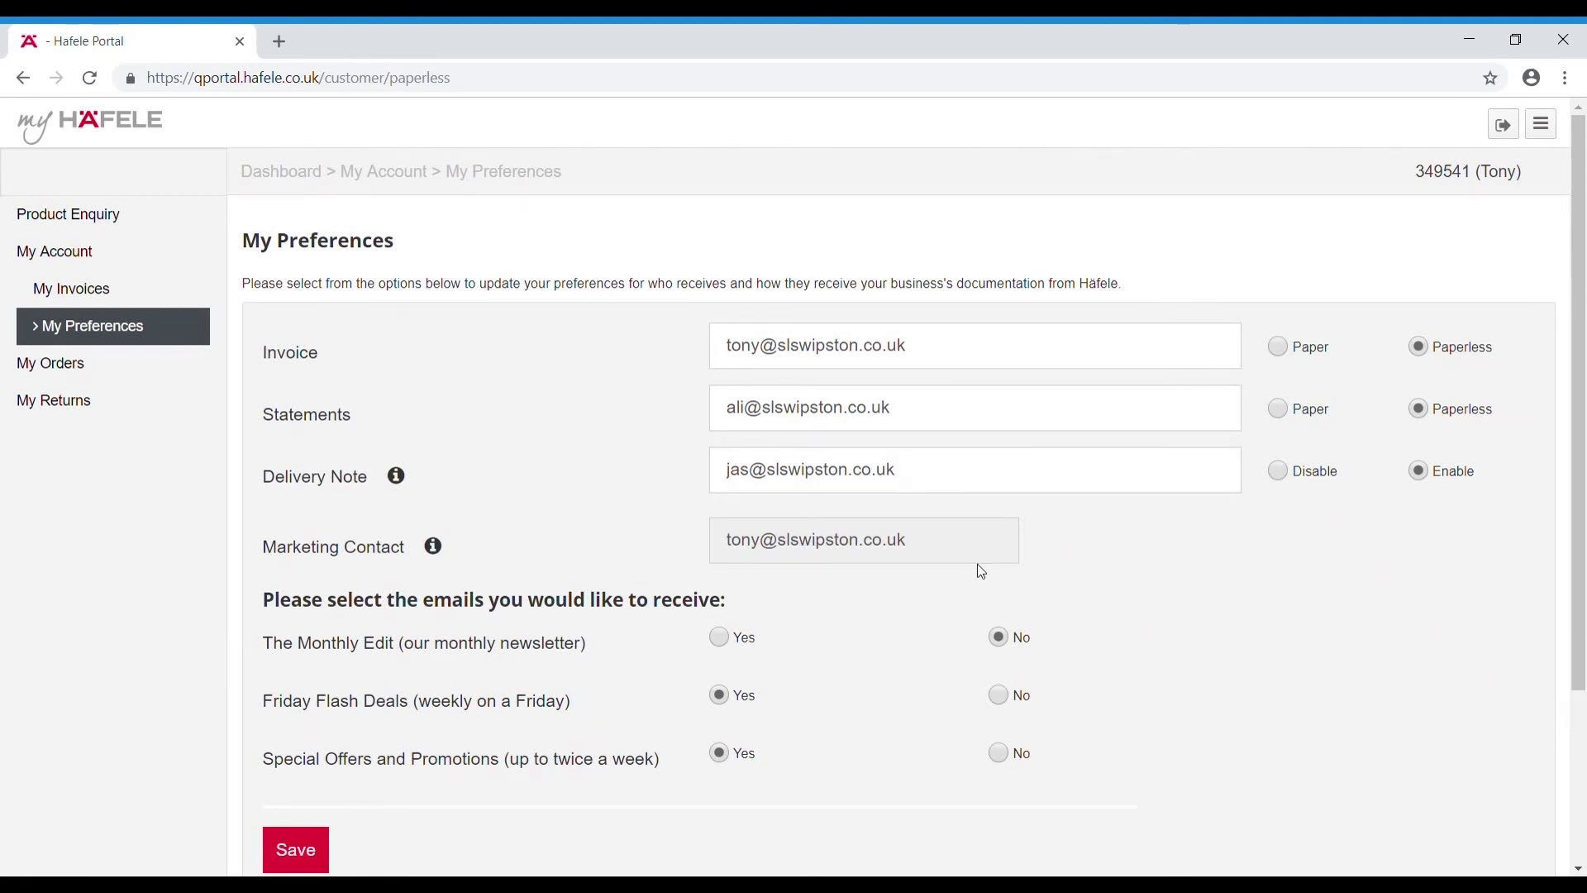
click(720, 638)
drag(1579, 582, 1579, 695)
click(289, 713)
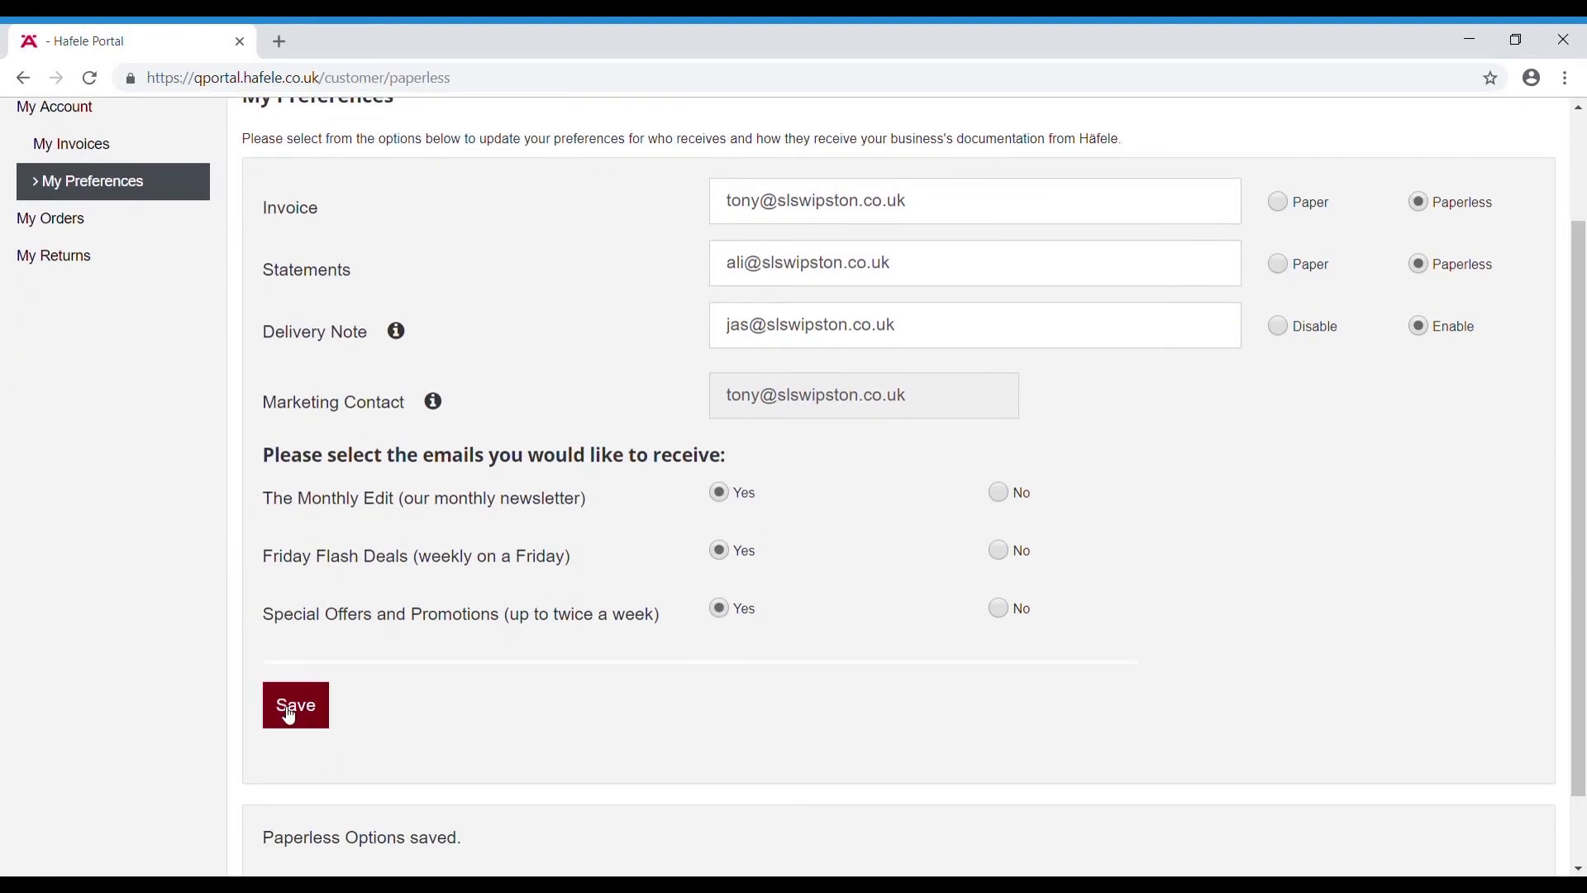